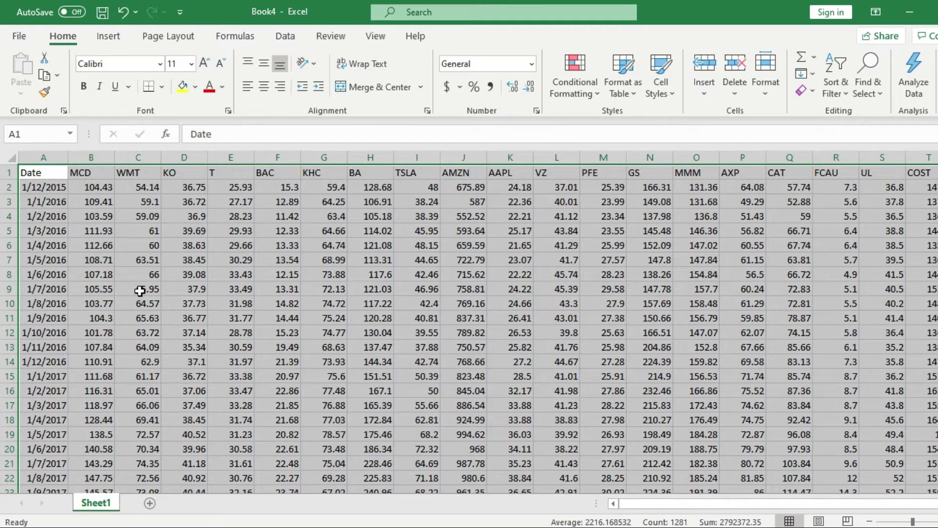
Step: Deselect the sheet, then bring up Excel's Save As dialog in the Documentos folder
click(204, 186)
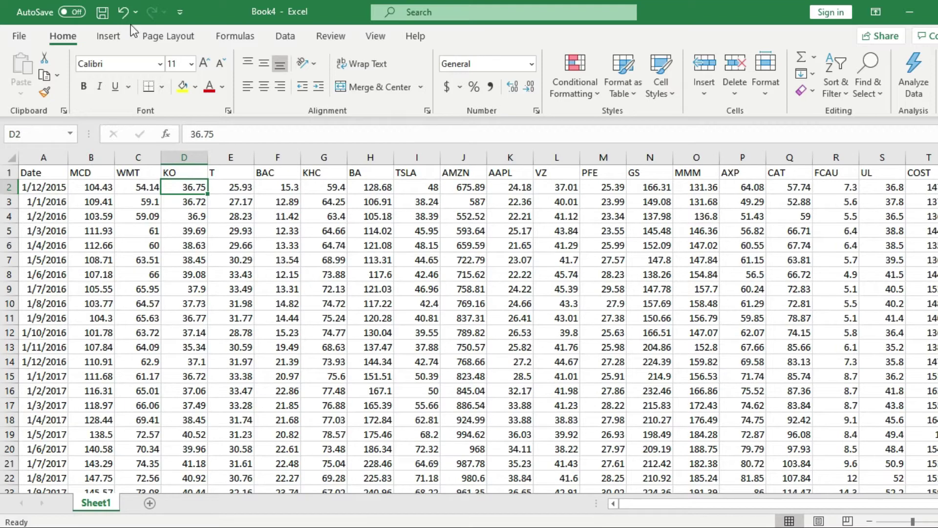
click(21, 39)
click(62, 239)
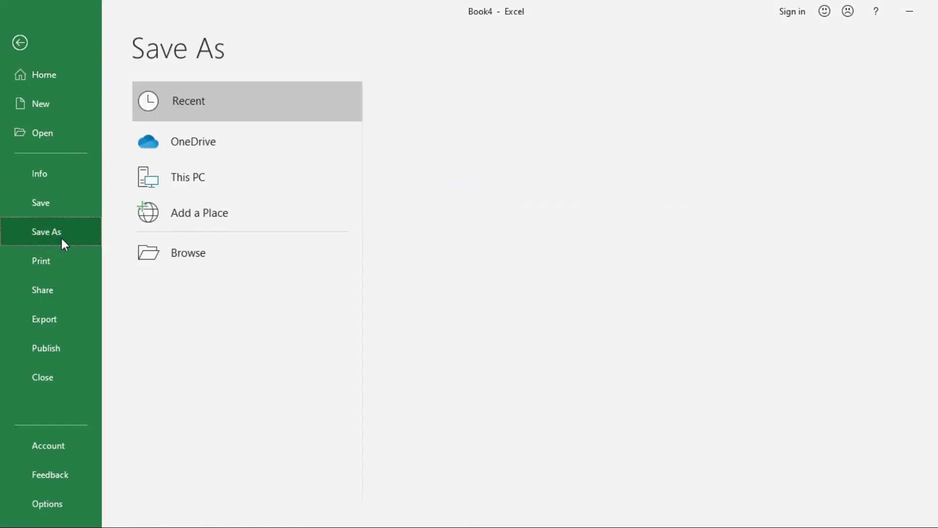
click(187, 252)
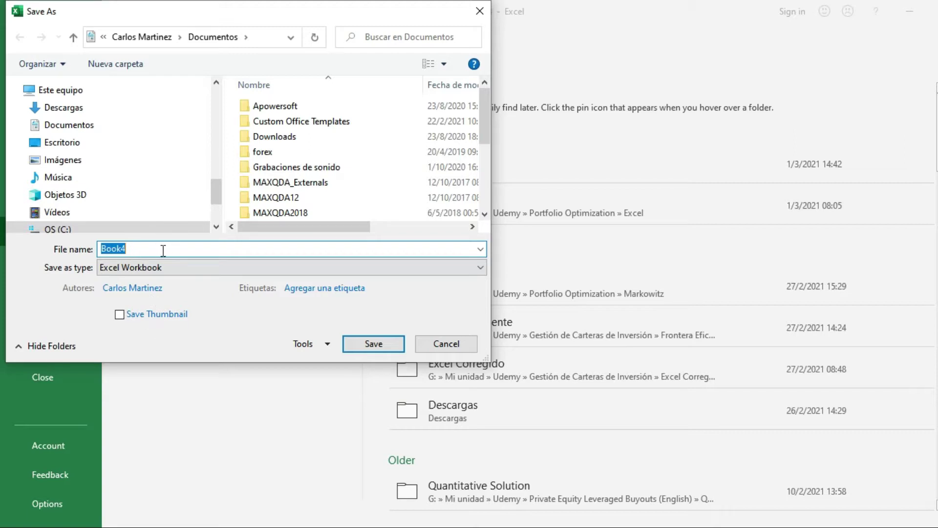
Step: Save the workbook as prices.csv with the CSV (Comma delimited) file type
click(204, 268)
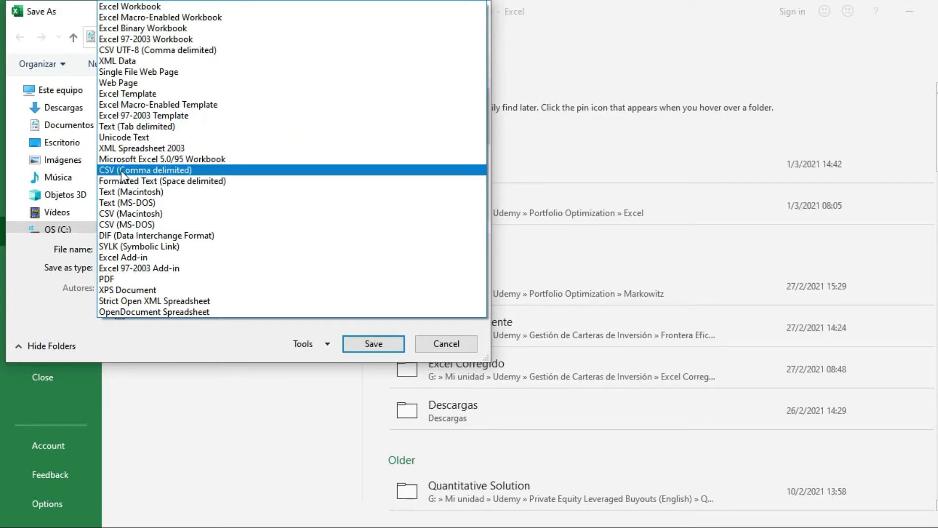
click(141, 170)
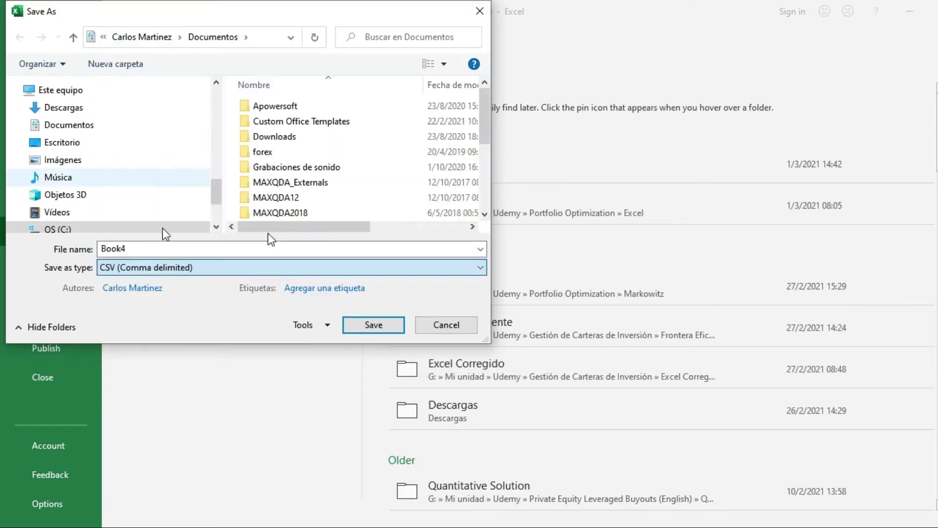
double_click(151, 245)
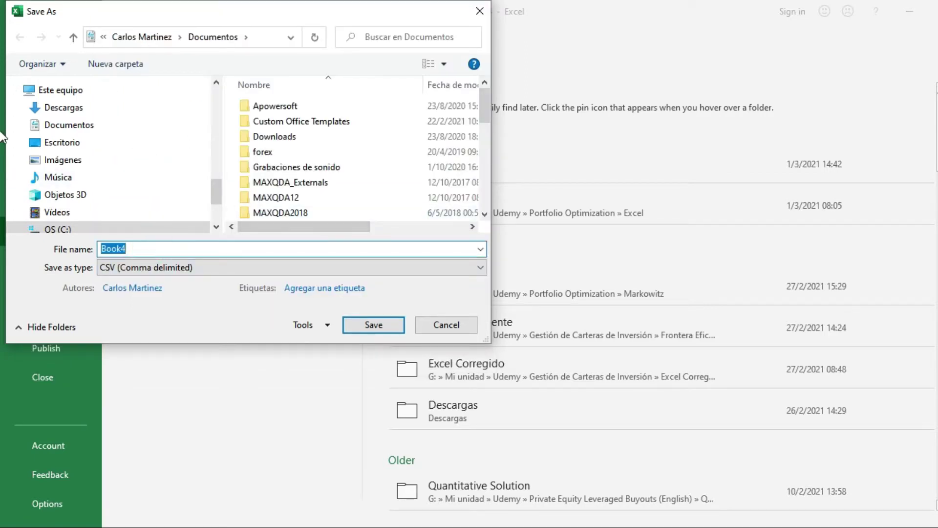
text(prices)
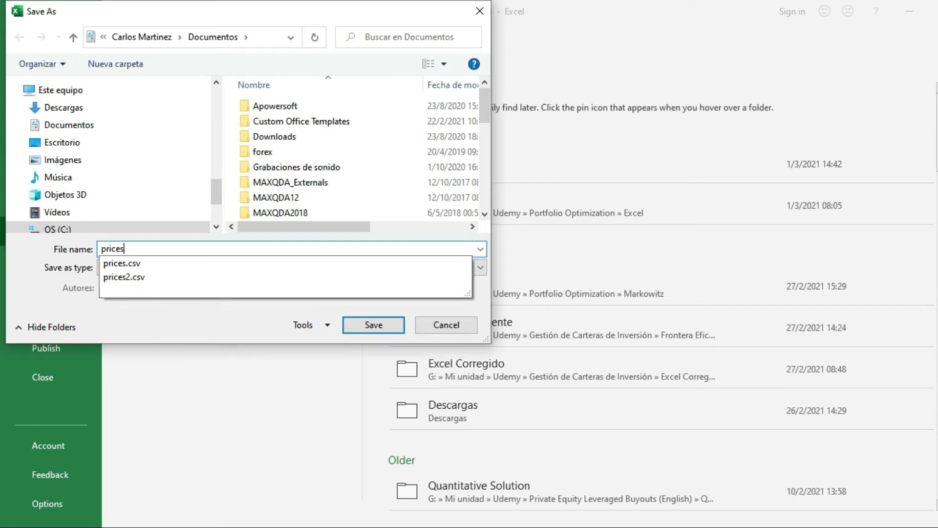
click(148, 263)
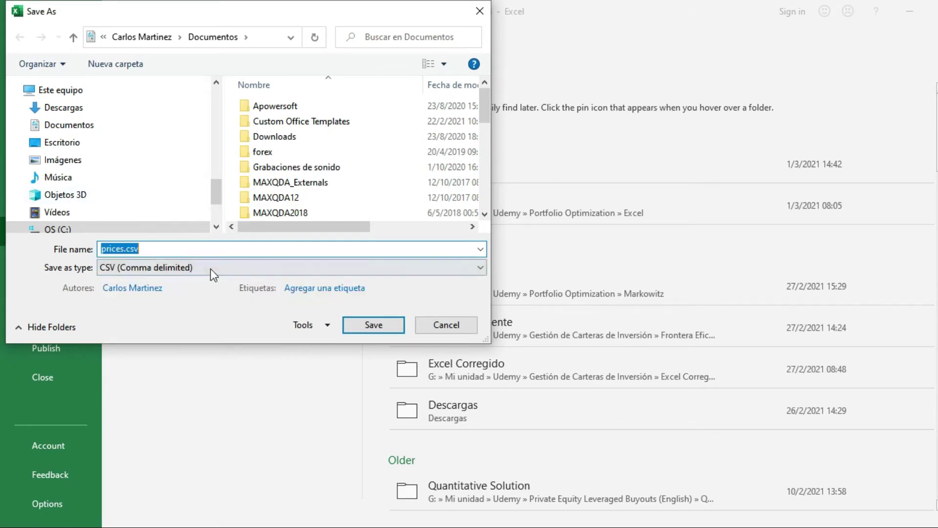
click(387, 323)
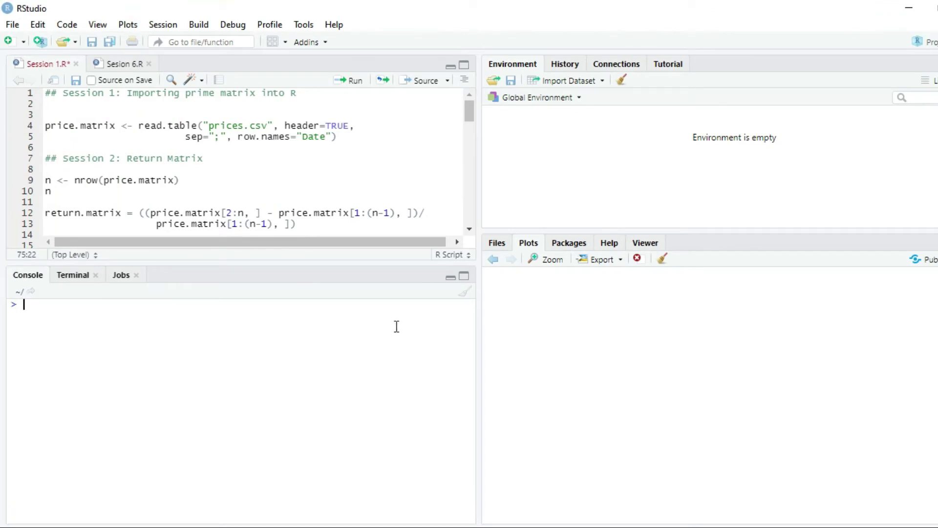
Step: Start the console command price.matrix = read.table("prices.csv", header = TRUE, after checking the Excel ticker headers
text(price.matrix = read.)
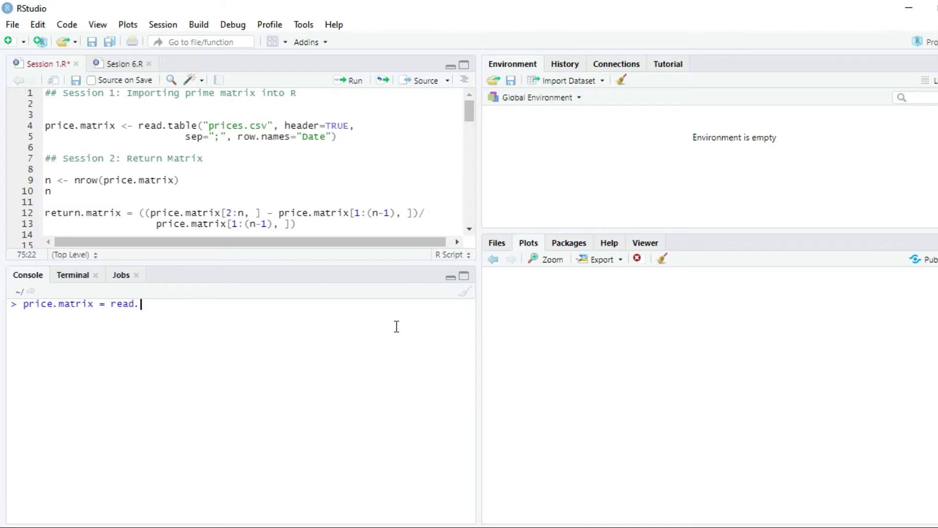
text(table)
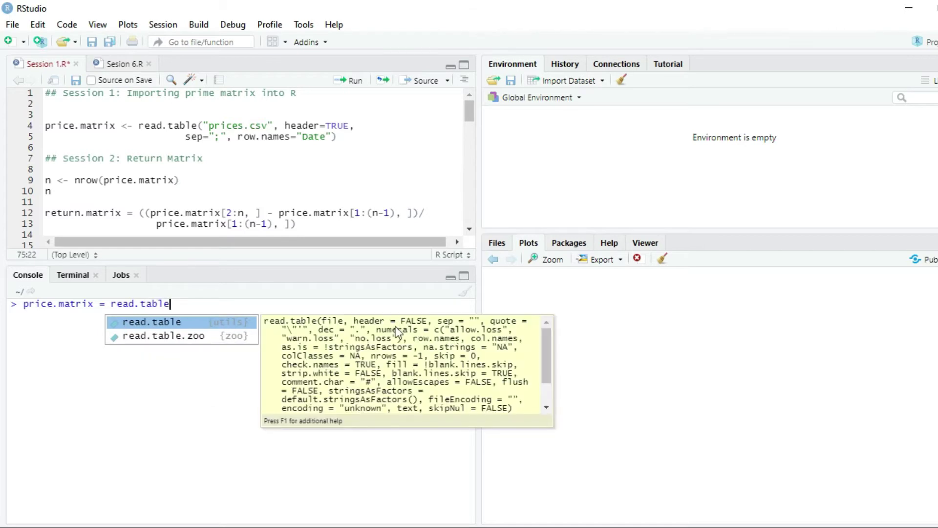
key(Tab)
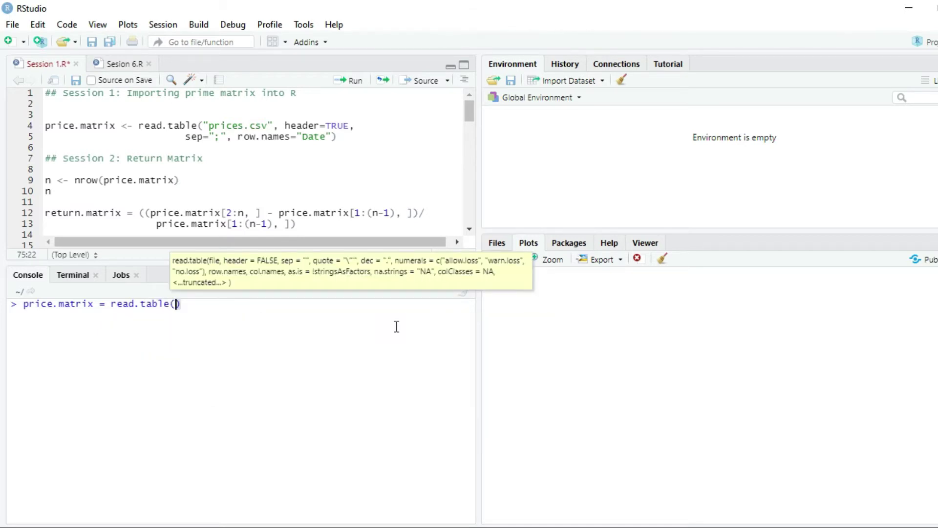
text(")
text(prices.csv)
text(")
text(, )
text(header )
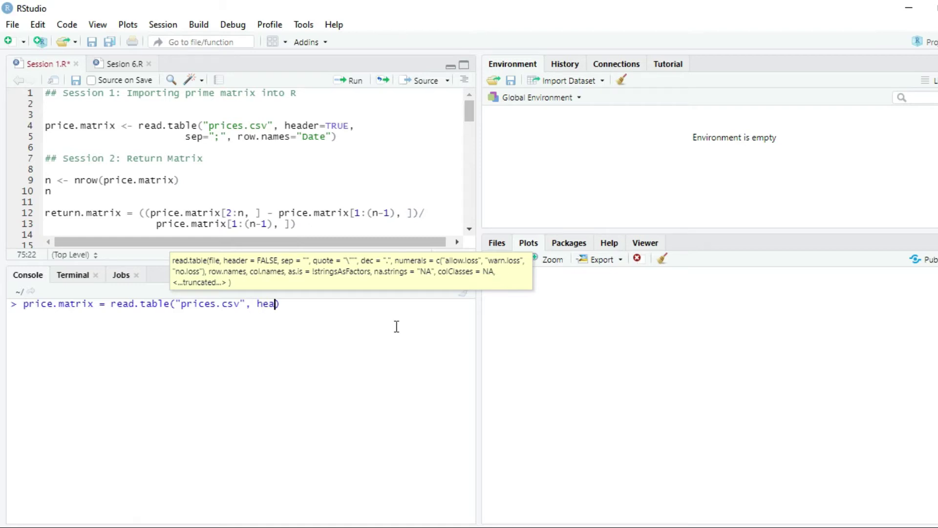
text(= TRUE)
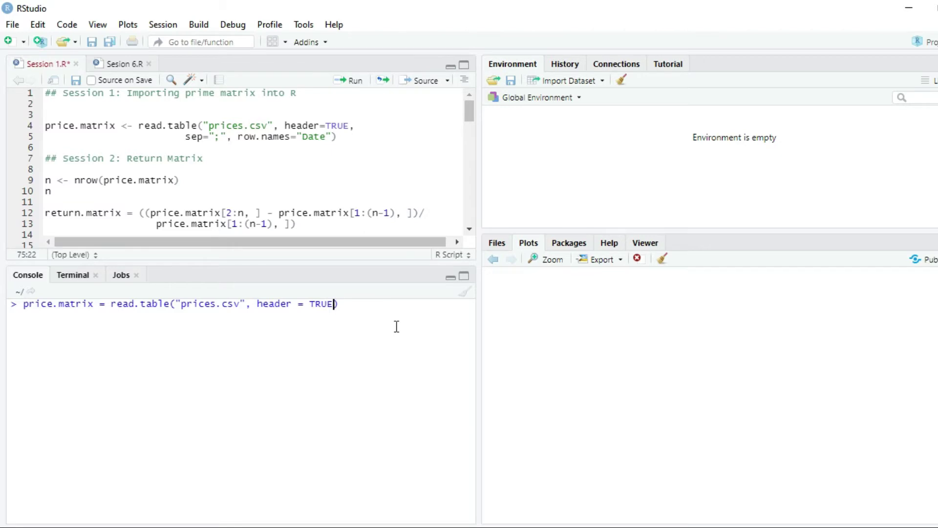
text(,)
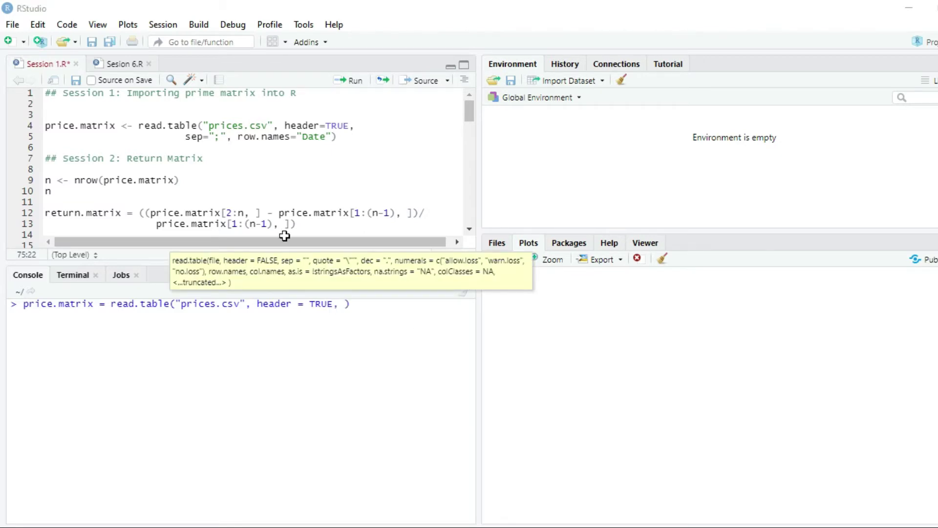
key(alt+Tab)
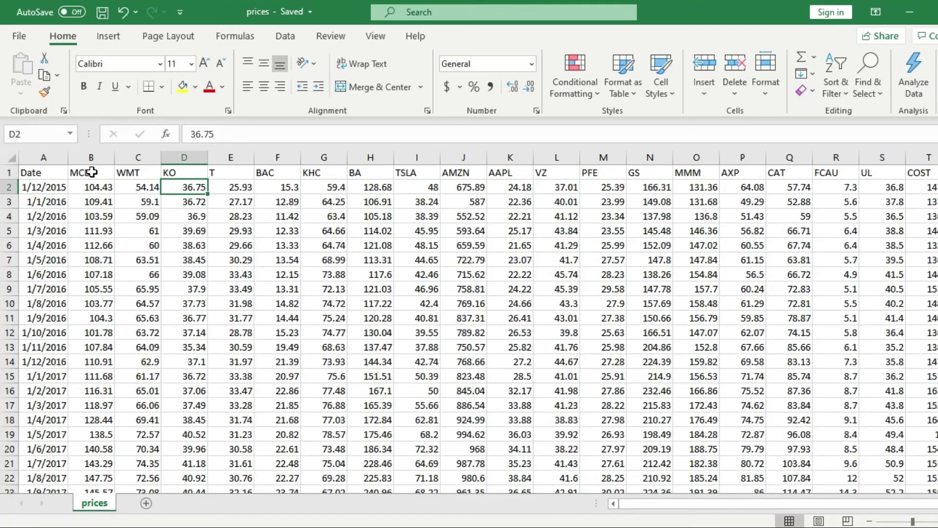
drag(83, 171, 816, 174)
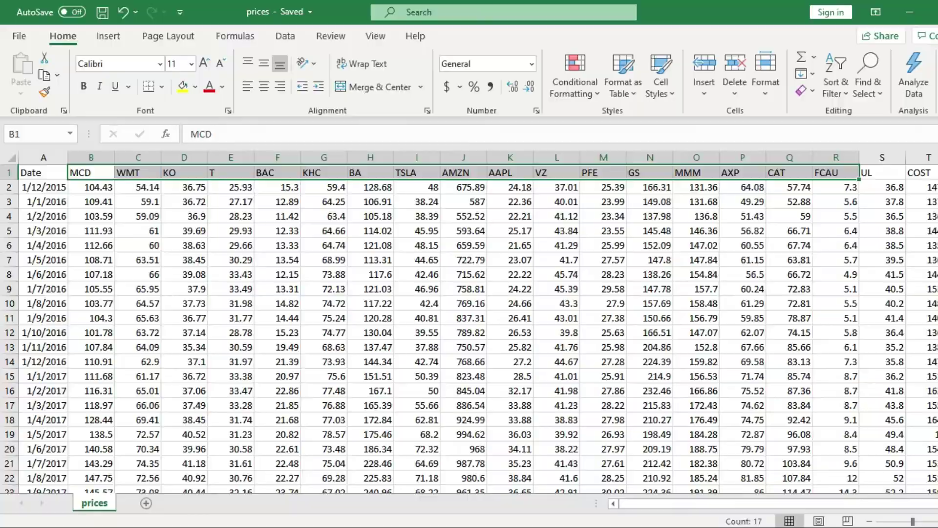
key(alt+Tab)
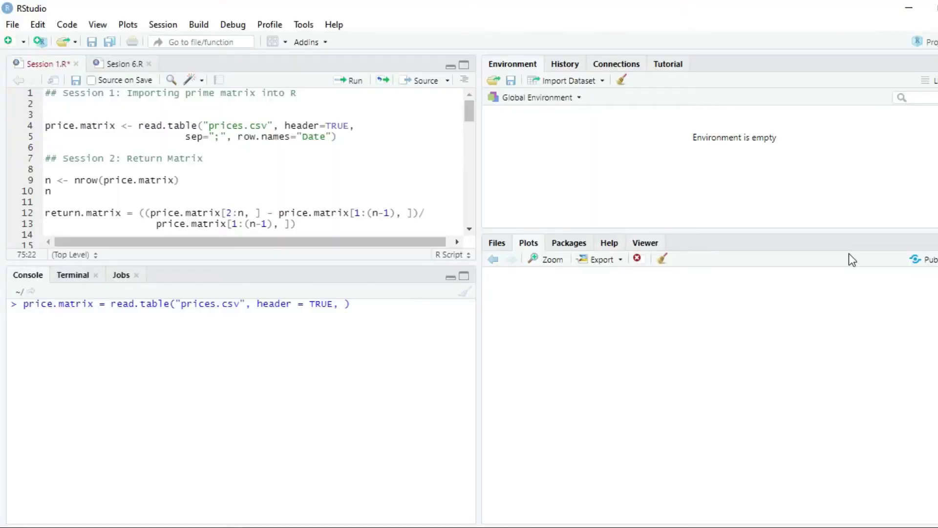
Step: Continue the command on a new line with sep = ";" and a row.names = "Date argument
key(shift+Return)
text(sep )
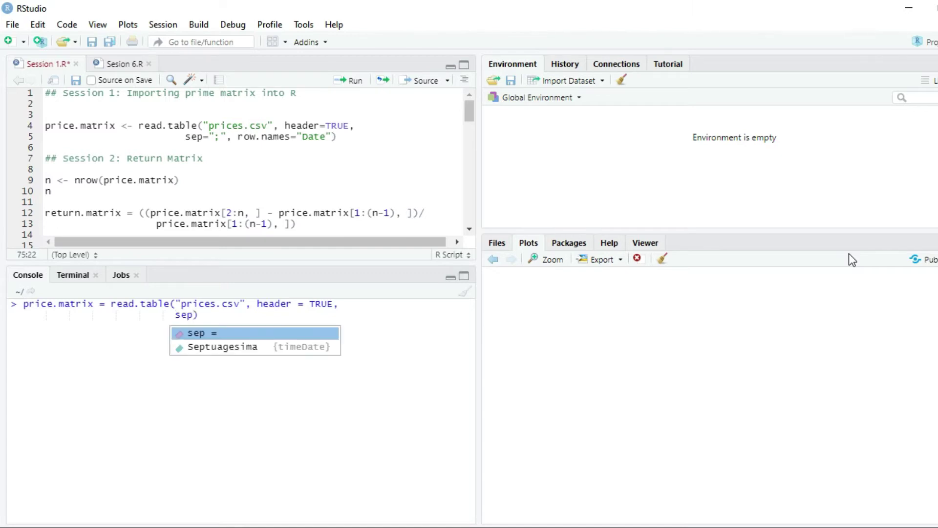
text(= )
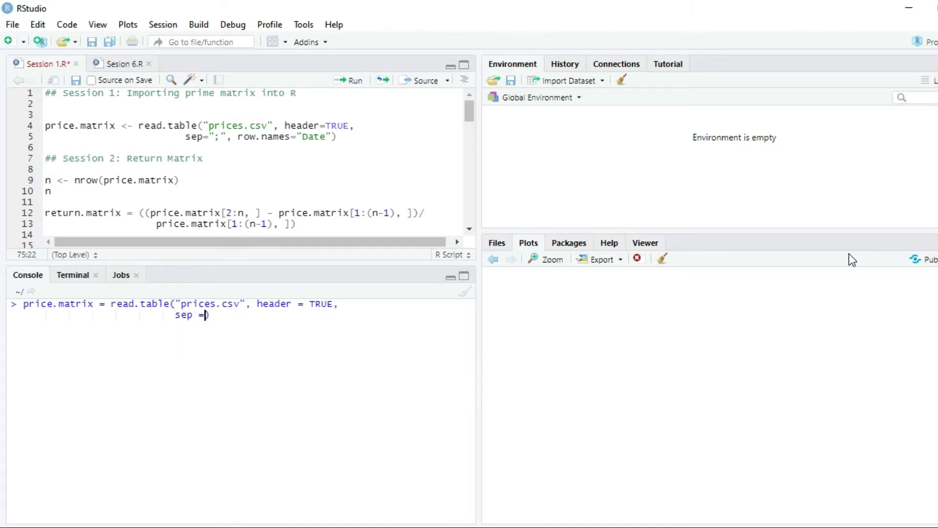
text(";")
text(, row.names)
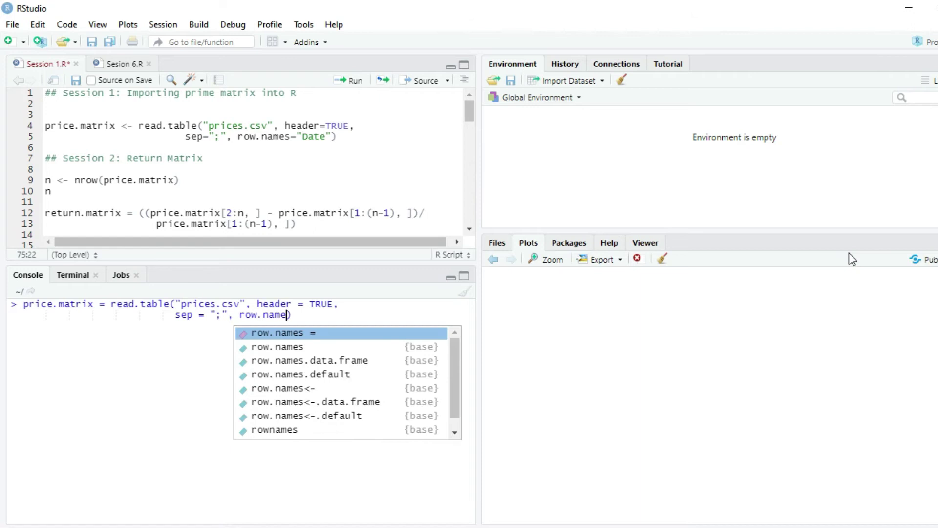
text( = )
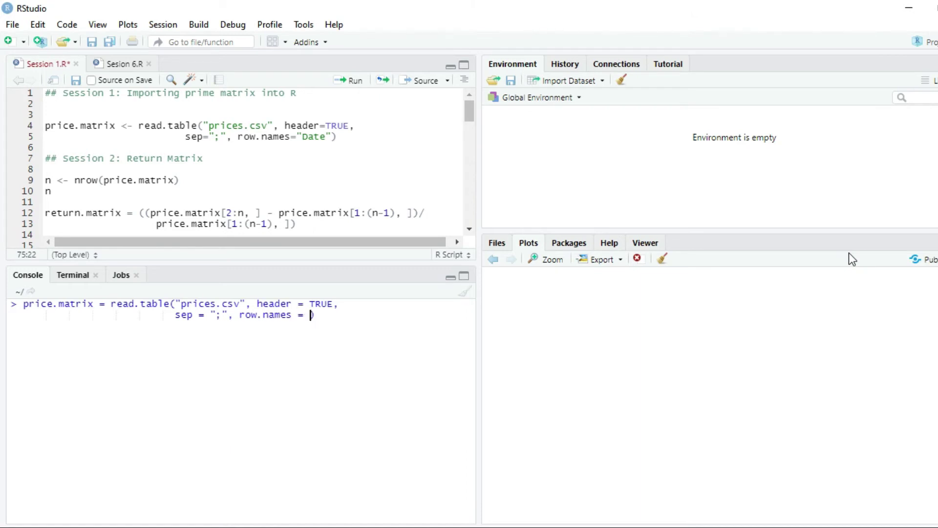
text("Date)
key(alt+Tab)
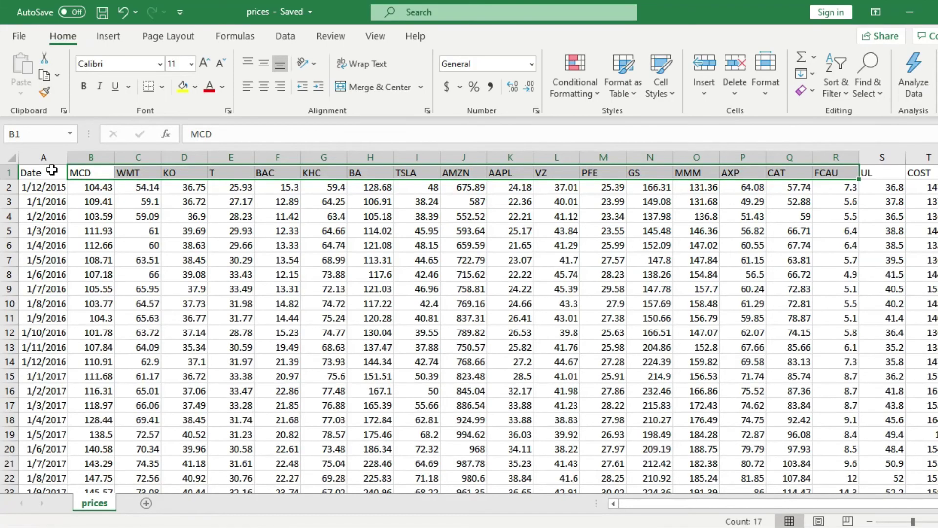
drag(51, 170, 52, 346)
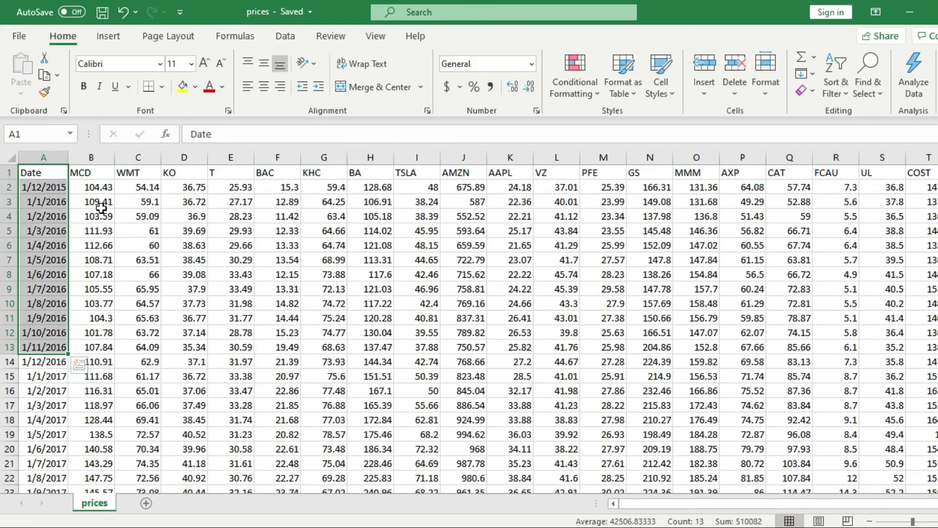
key(shift+Up)
key(shift+Up)
key(shift+Up)
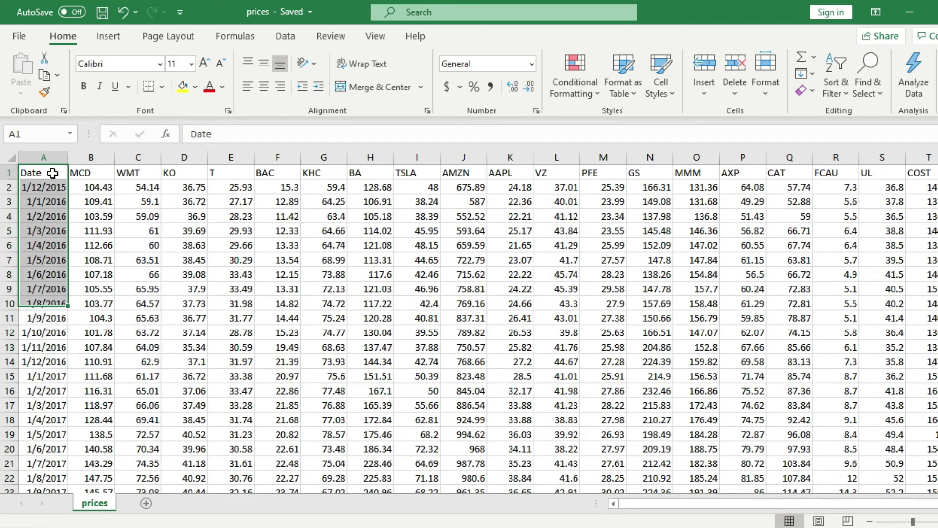
click(53, 172)
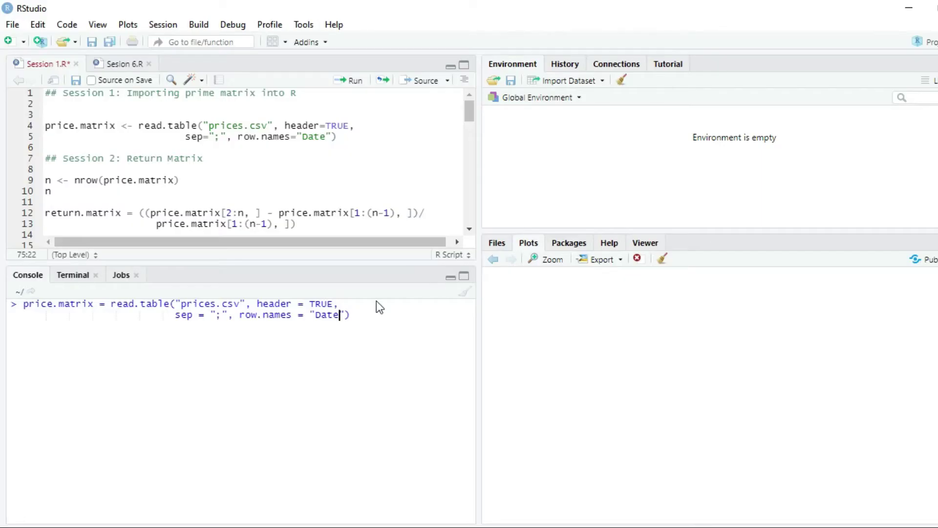
Step: Run the completed read.table command, loading price.matrix as 60 obs. of 20 variables
click(373, 316)
key(Return)
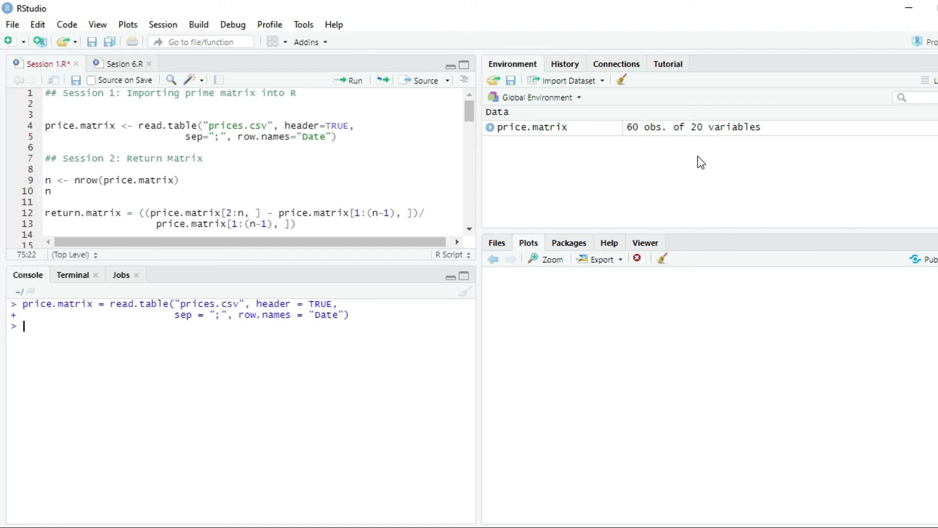
Step: Show price.matrix in the data viewer with its dated rows and ticker columns like MCD and WMT
double_click(538, 134)
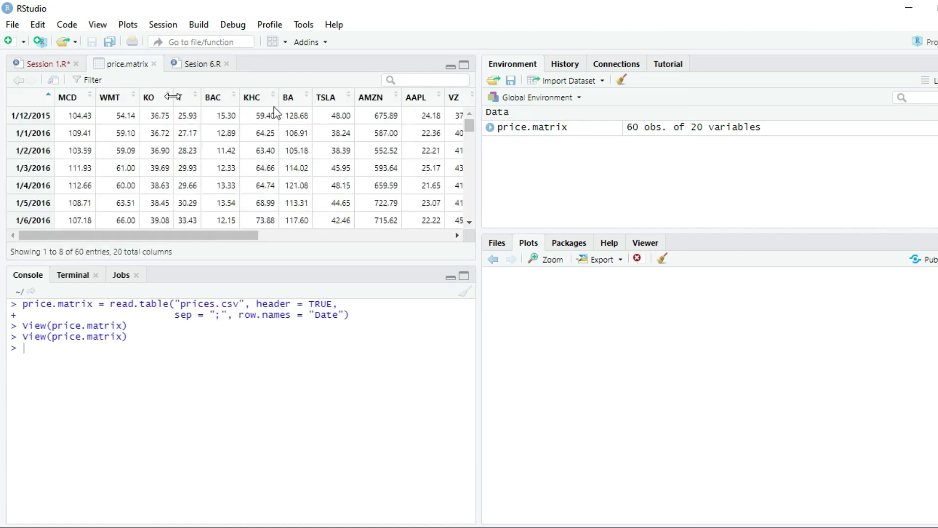
drag(469, 126, 462, 106)
drag(219, 234, 35, 230)
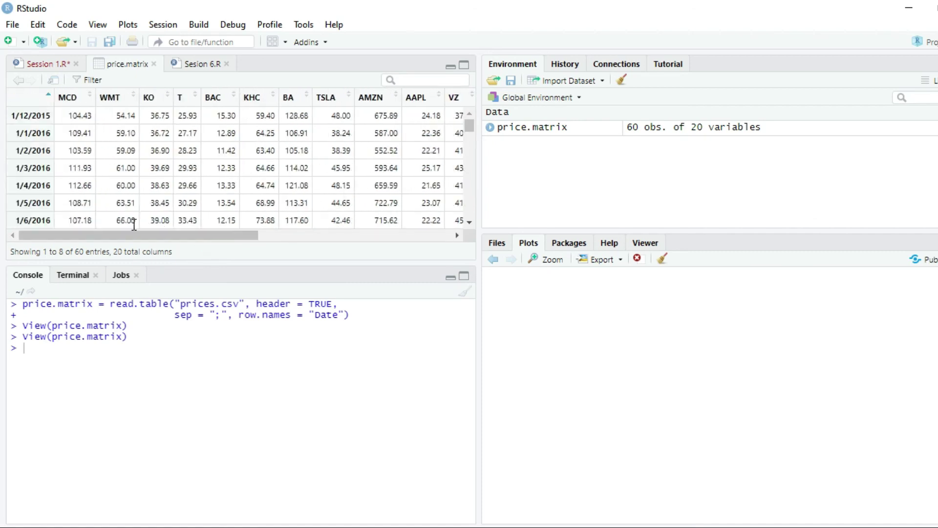